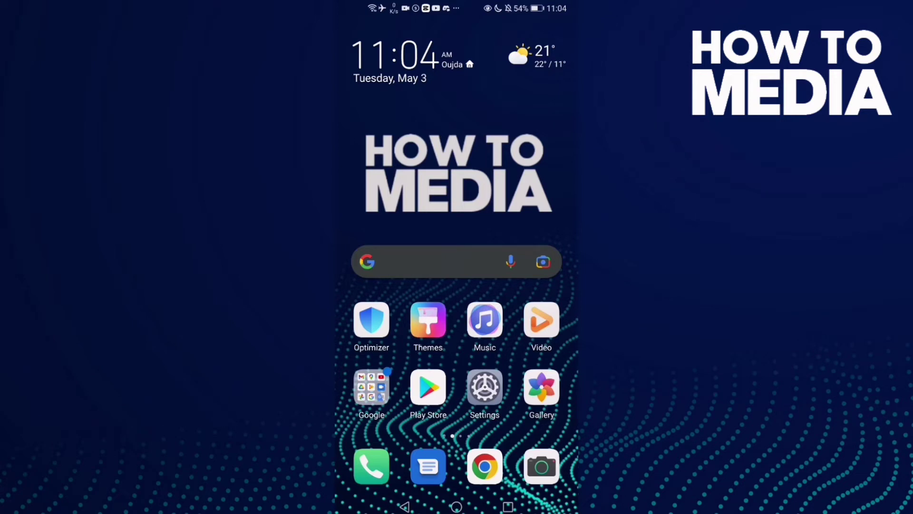
Step: Swipe the home screen to the page holding the Facebook app icon
drag(543, 321, 371, 321)
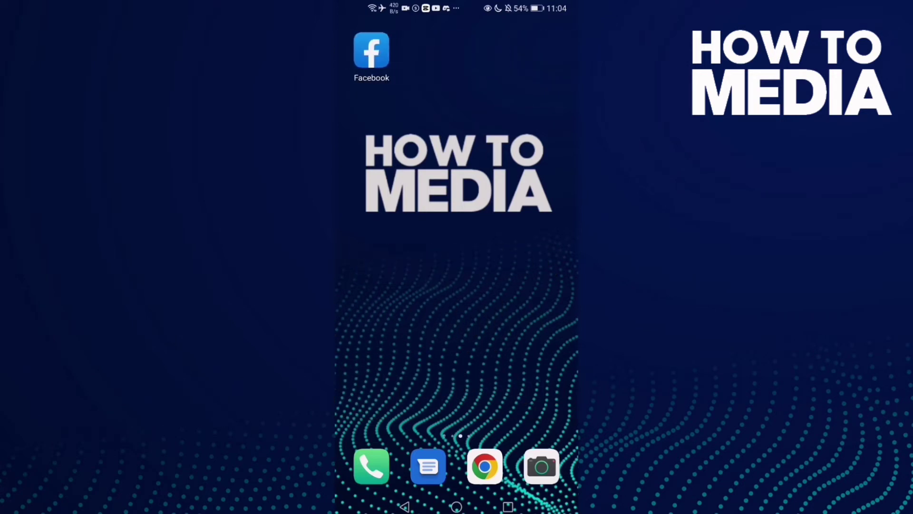
Step: Launch Facebook and expand Settings & Privacy from the main menu
click(371, 52)
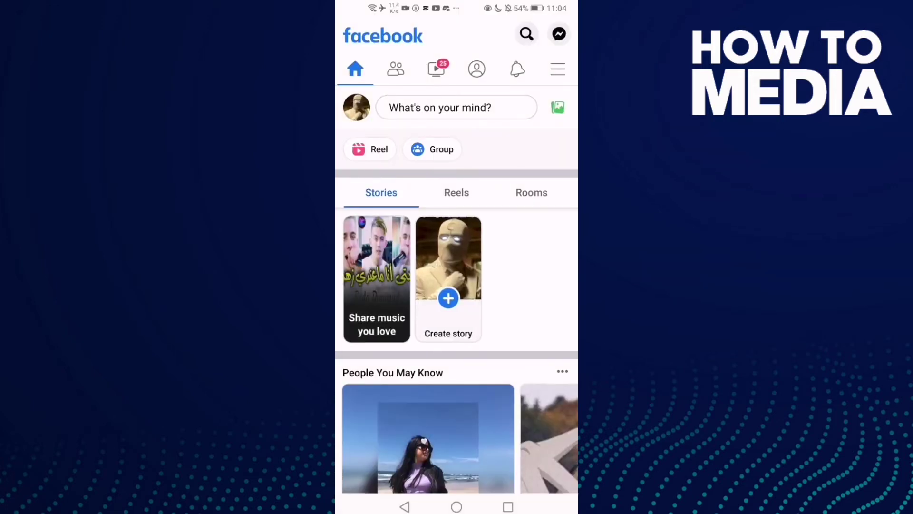
click(557, 67)
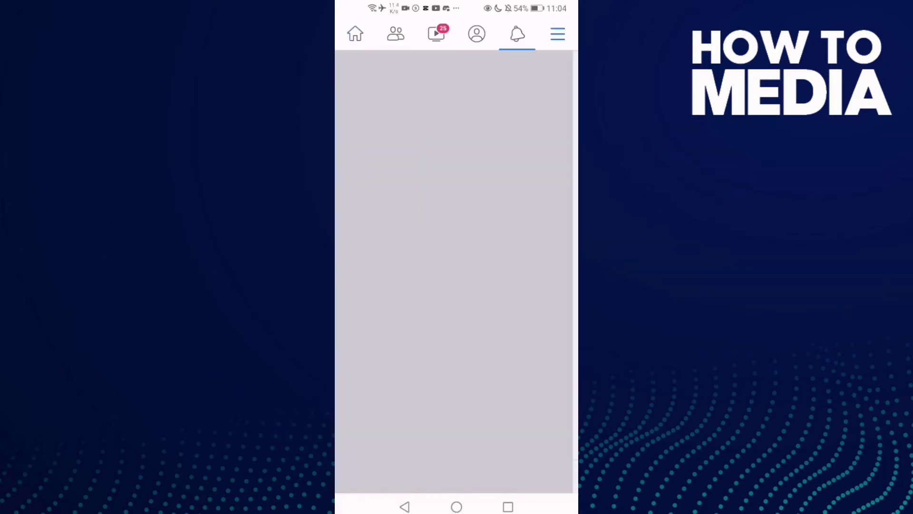
drag(512, 377, 512, 257)
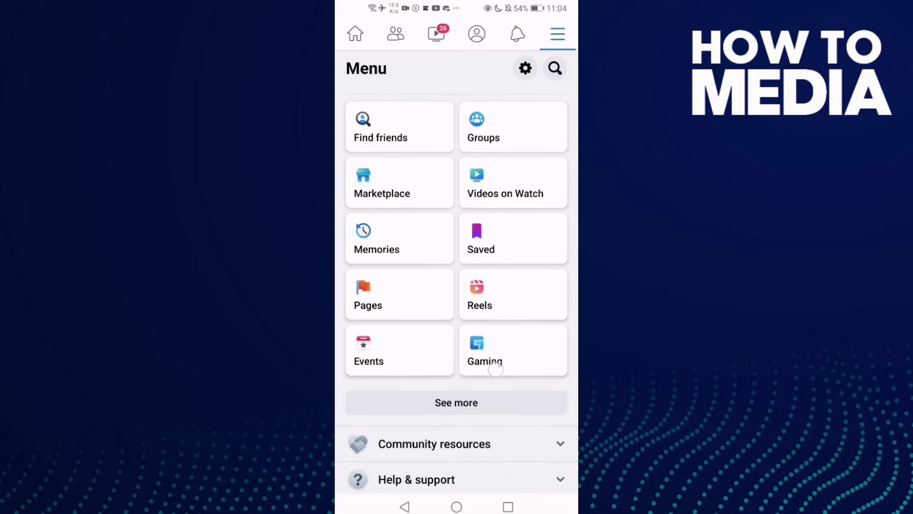
drag(537, 381, 538, 262)
click(457, 430)
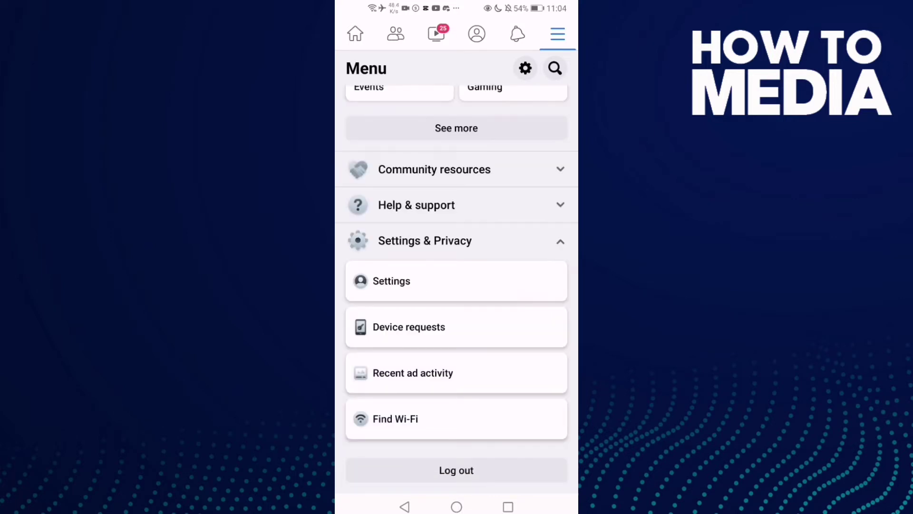
Step: Enter Settings & privacy, scroll to Permissions and choose Browser
click(457, 281)
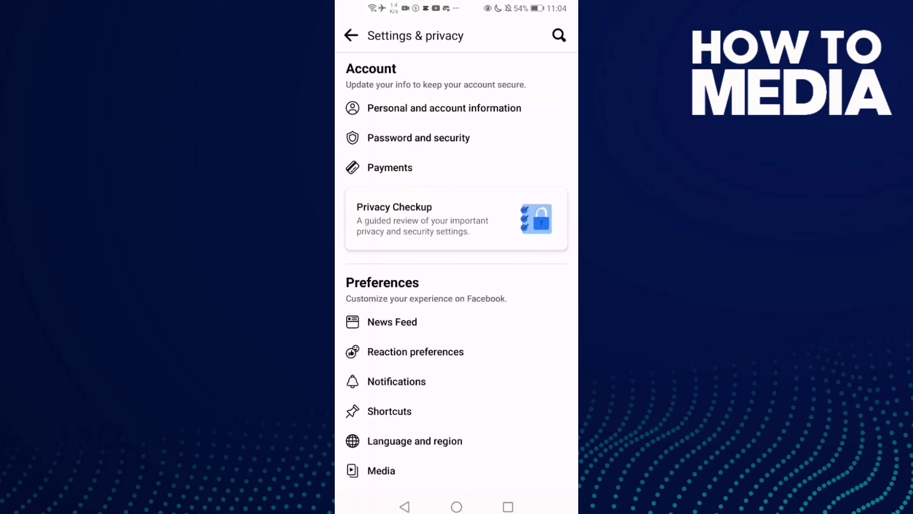
drag(457, 393, 457, 321)
scroll(457, 285, down, 10)
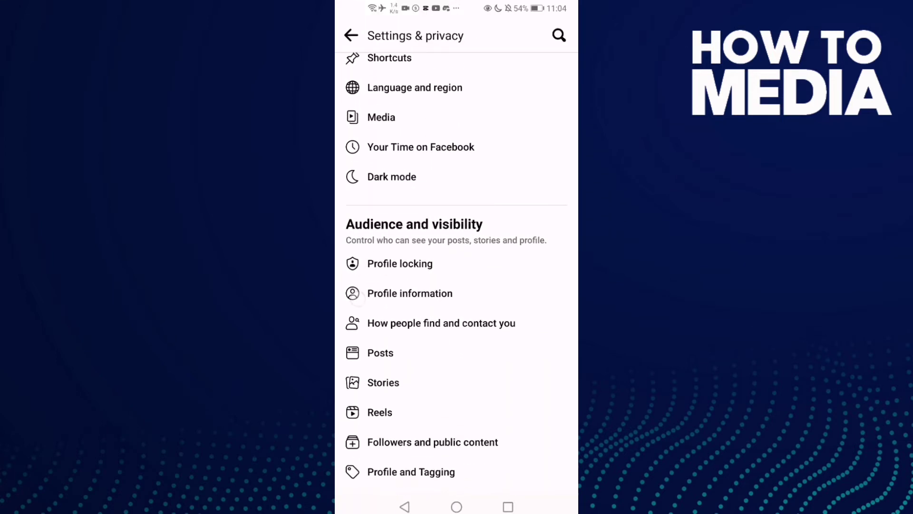
scroll(458, 286, down, 10)
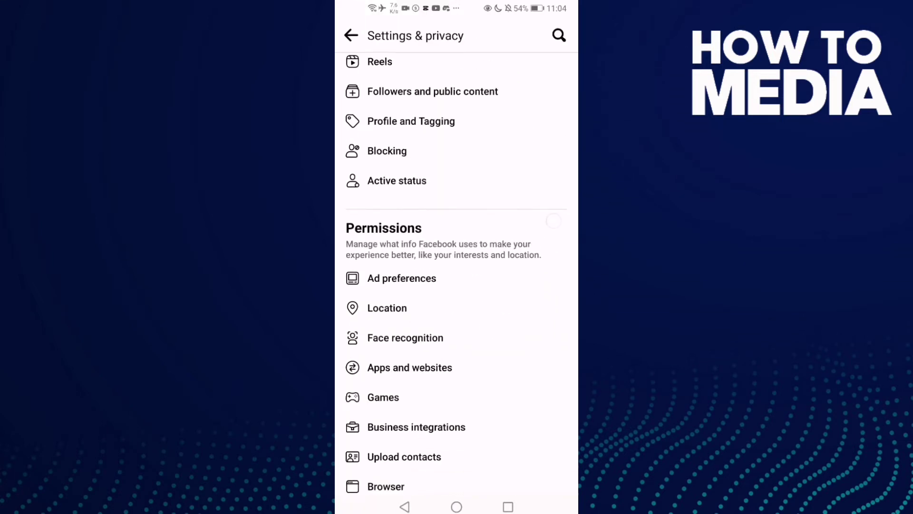
click(438, 340)
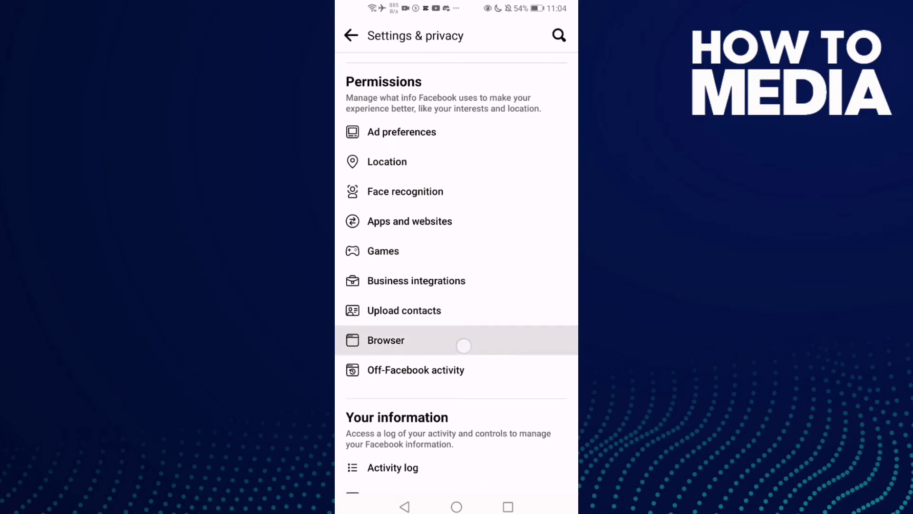
Step: Clear the in-app browser's browsing data, then leave Facebook for the home screen
click(438, 332)
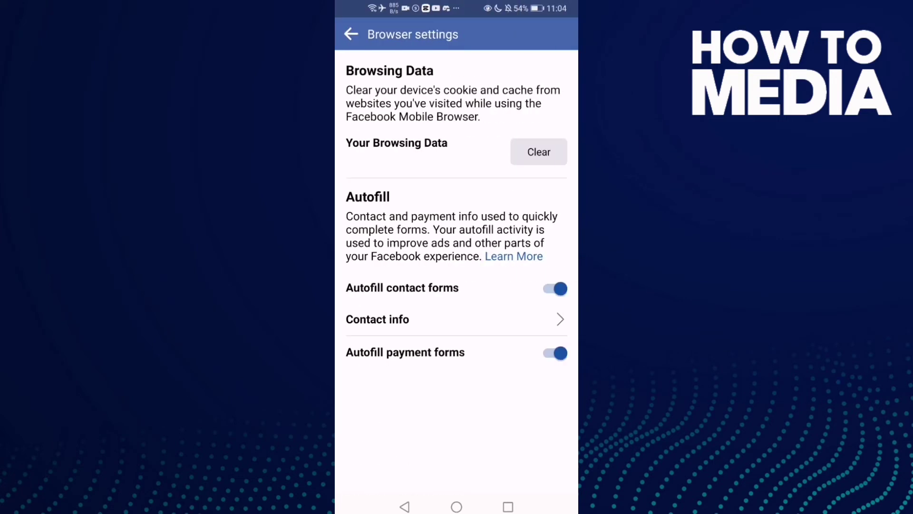
click(543, 148)
click(539, 152)
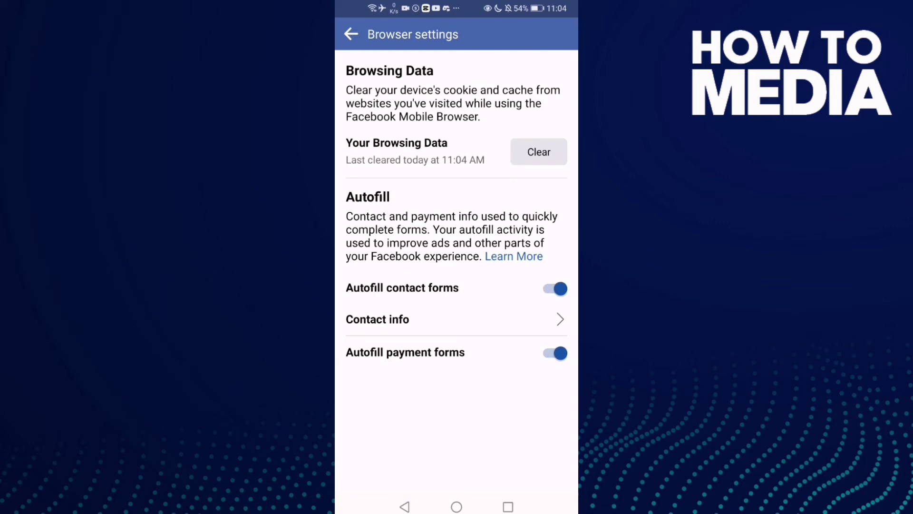
click(456, 506)
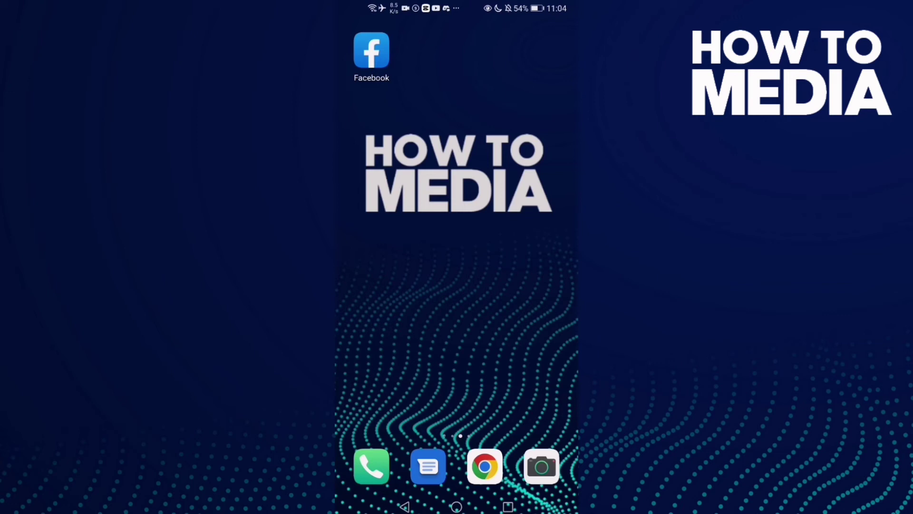
Step: Swipe back to the main home page with the clock, search bar and app grid
drag(386, 285, 542, 285)
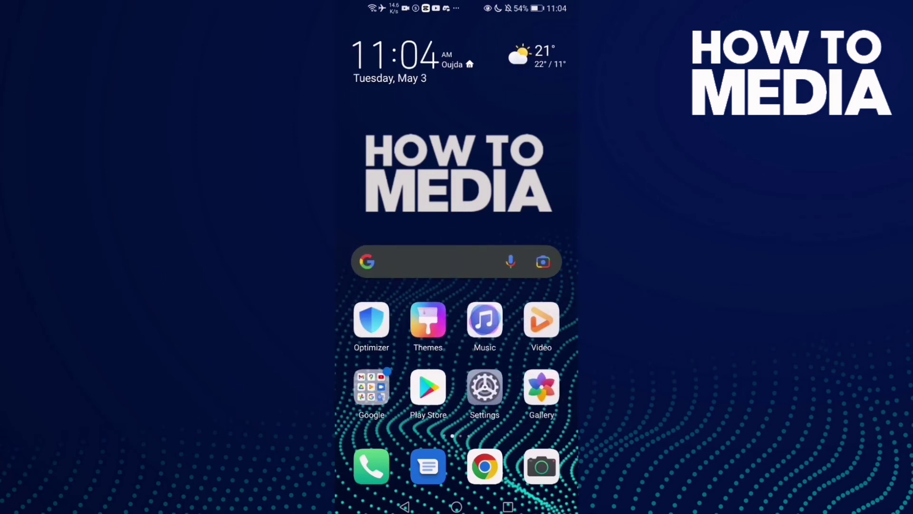